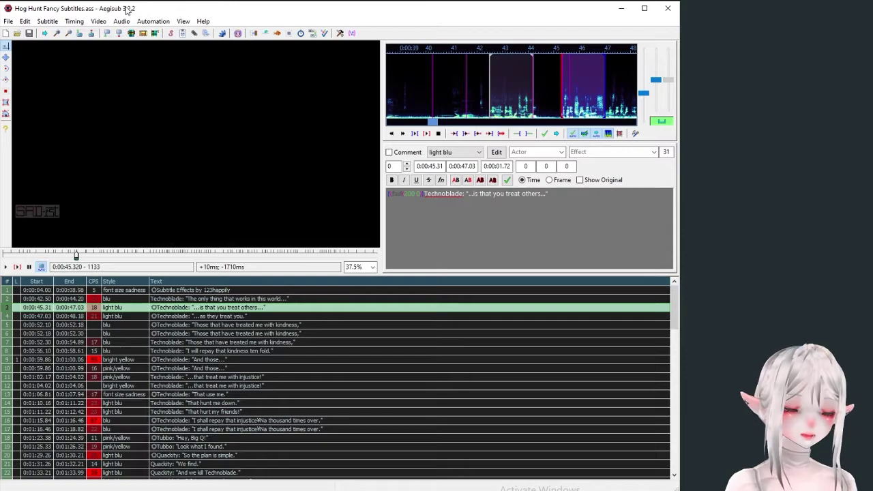
click(227, 291)
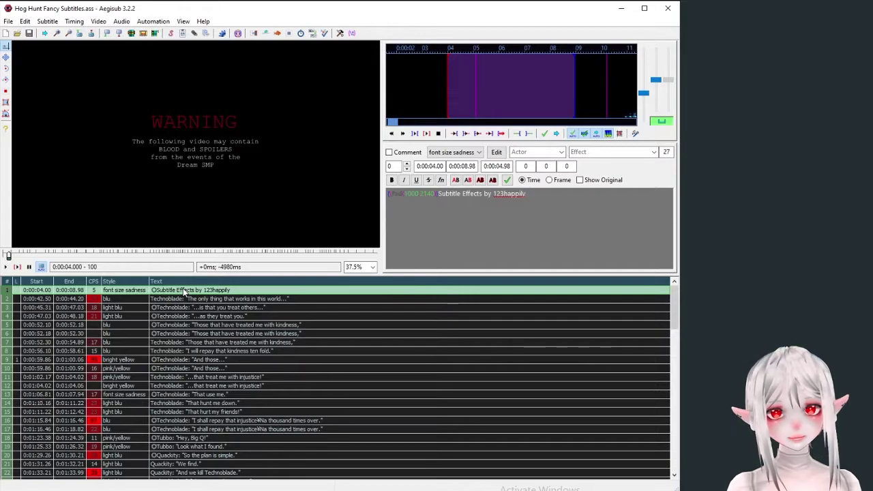
scroll(217, 378, down, 7)
click(217, 378)
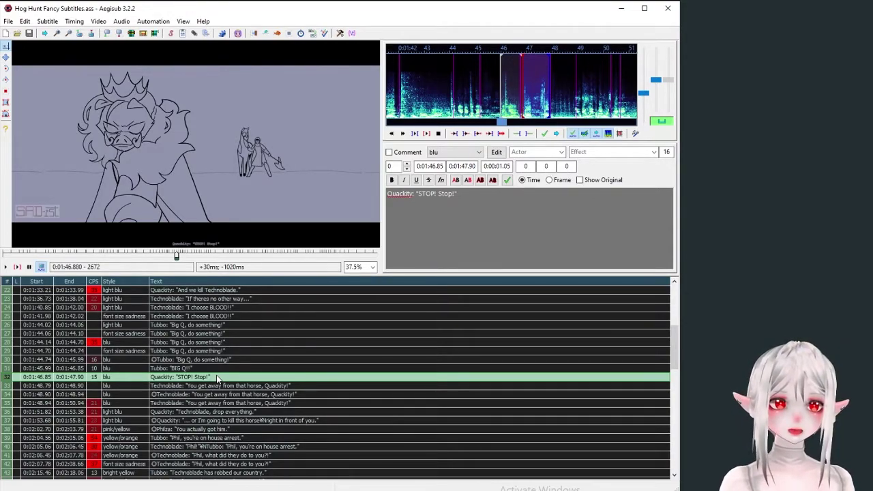
click(405, 289)
click(403, 308)
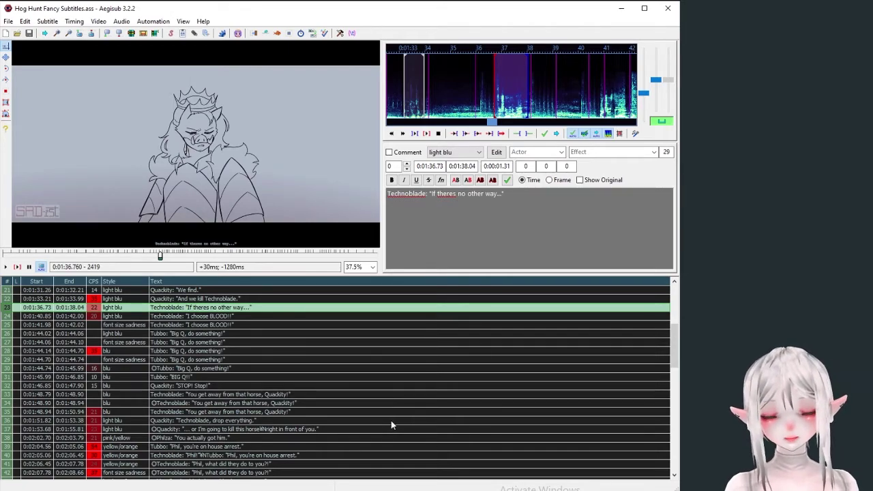
scroll(261, 368, up, 7)
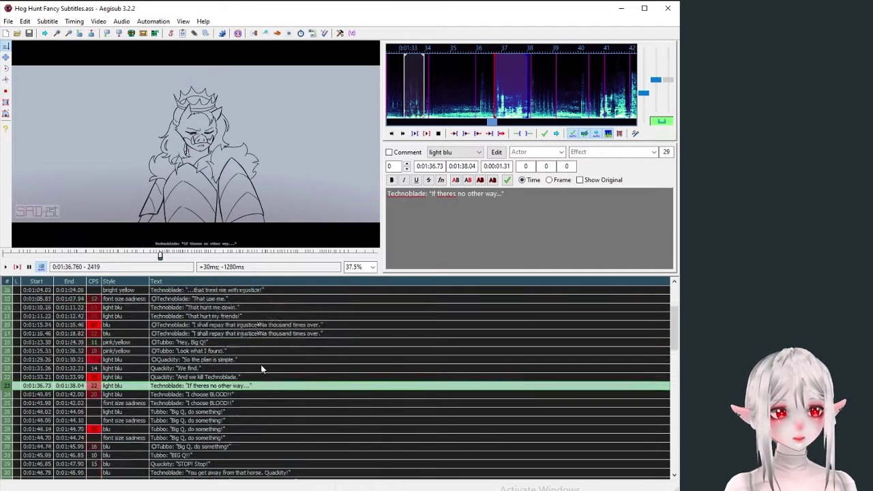
click(231, 292)
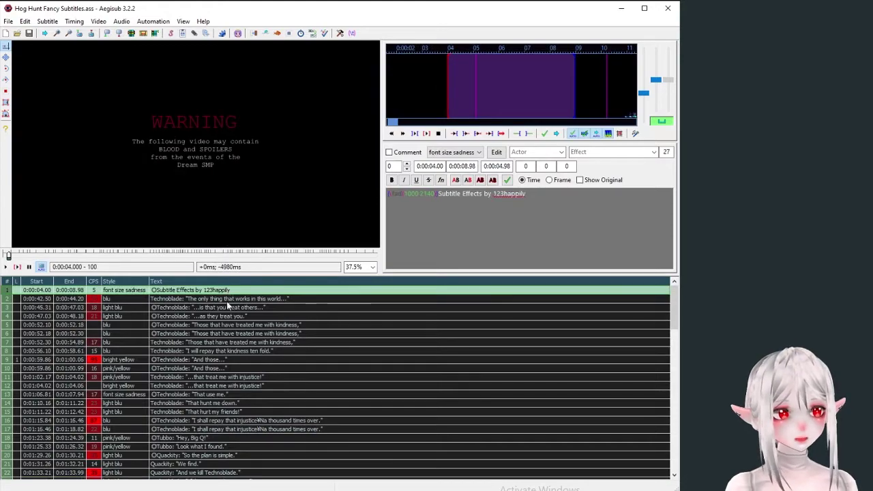
click(229, 300)
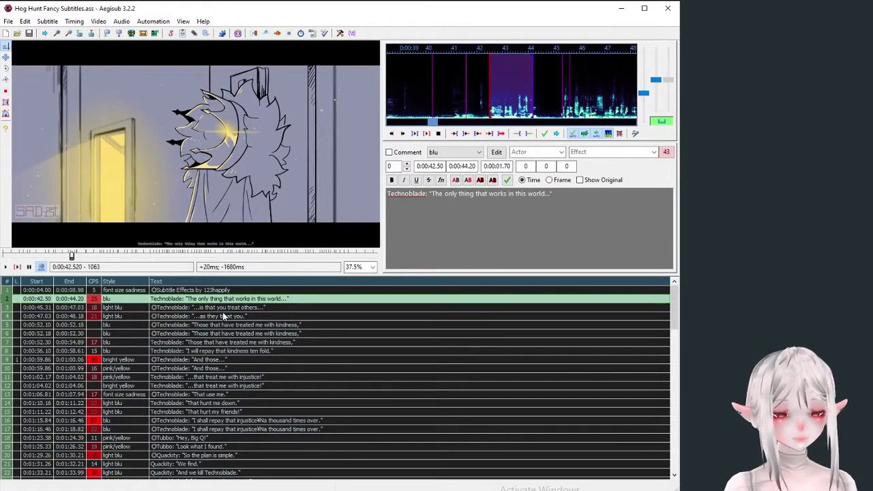
click(227, 291)
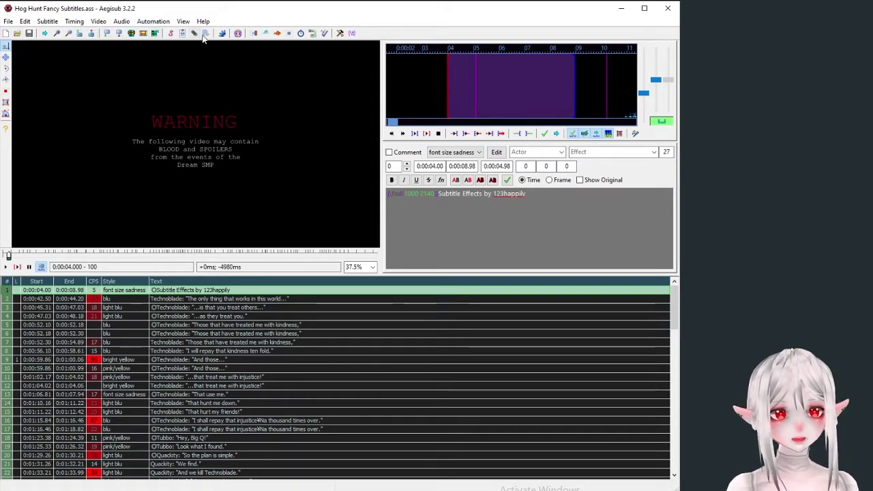
Select the \fad tag at the start of the credit line, then move to line 2
click(540, 193)
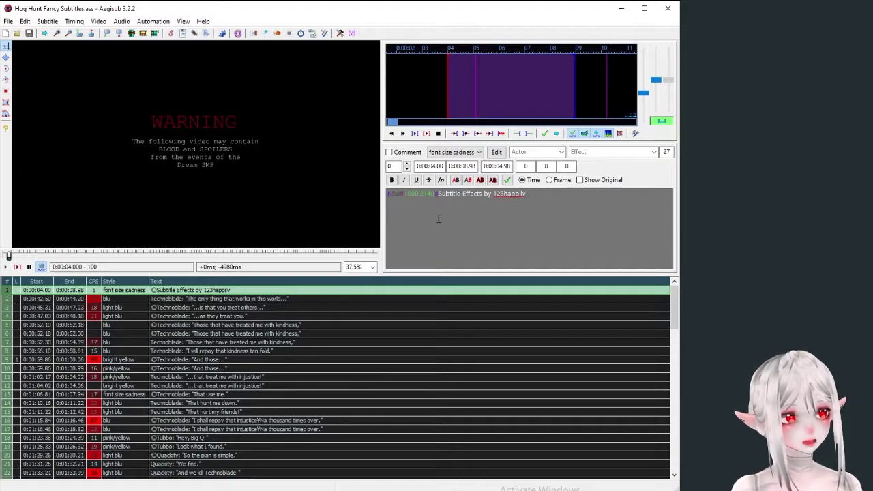
drag(389, 195, 435, 195)
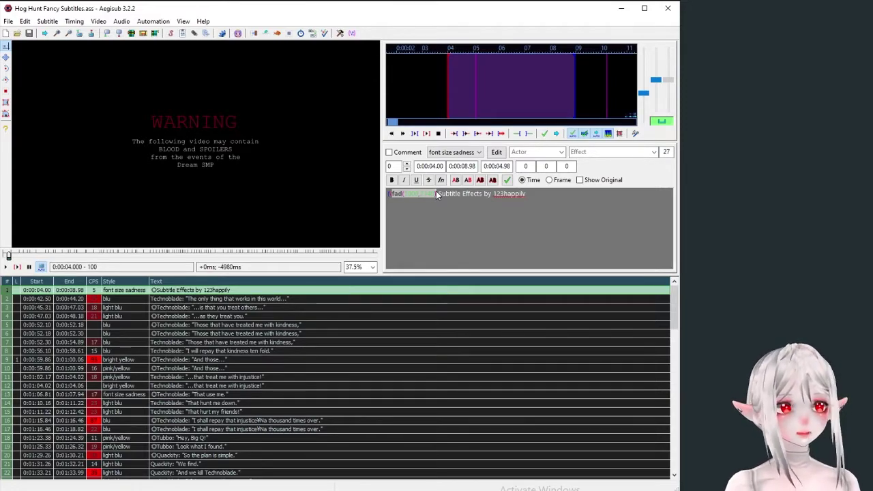
key(Return)
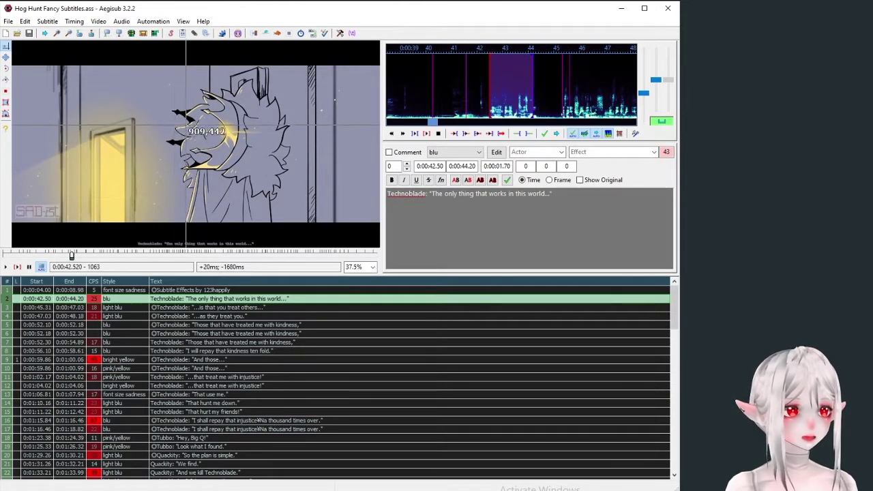
Activate the drag visual tool and check the frame's offset from the line timing
key(ctrl+2)
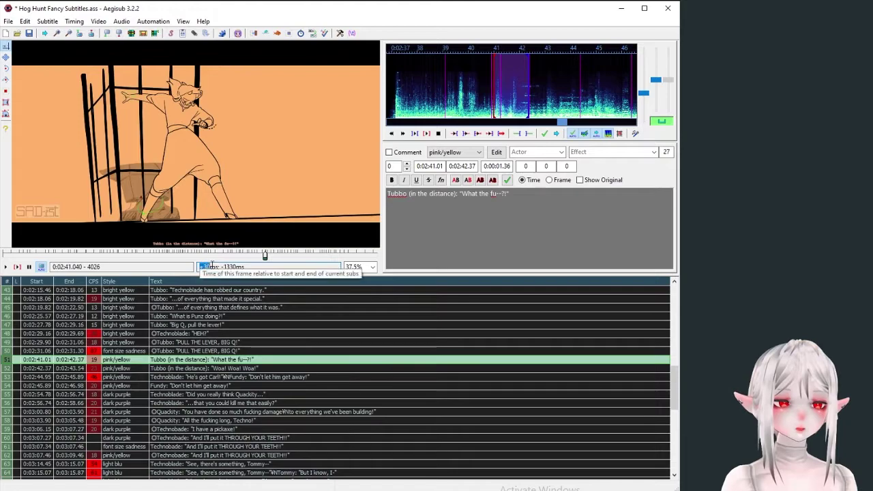
drag(220, 267, 238, 267)
click(238, 267)
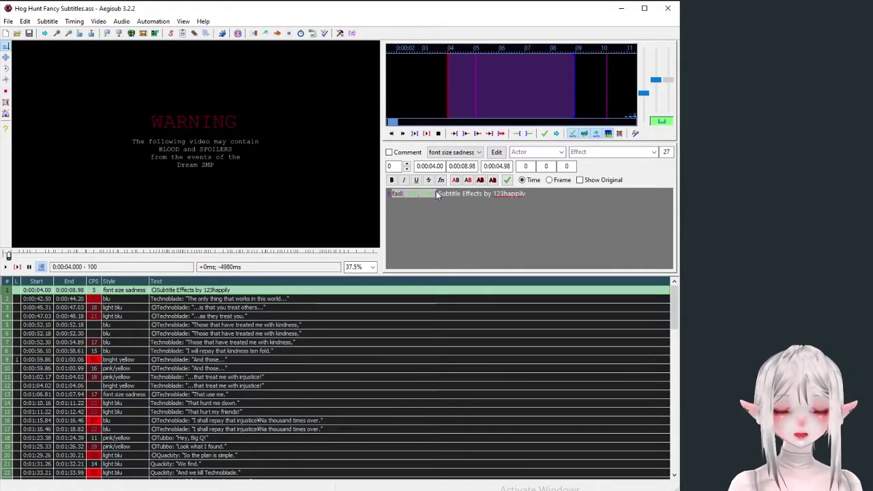
key(Return)
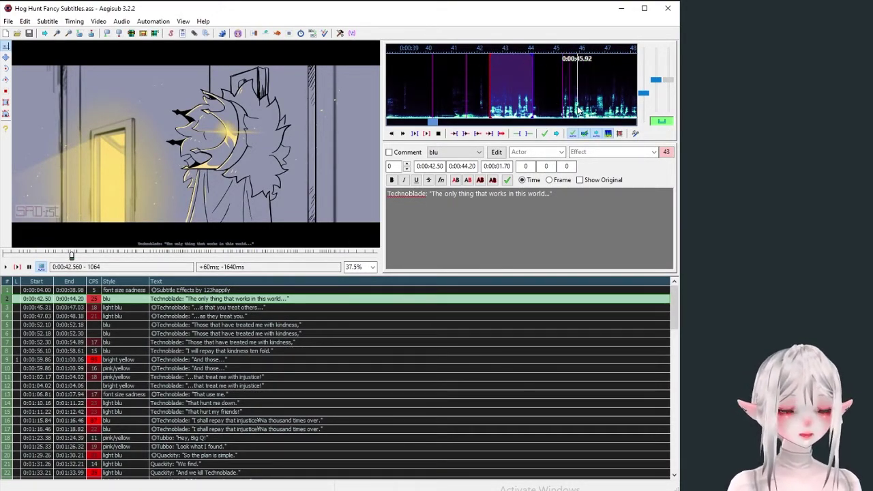
key(s)
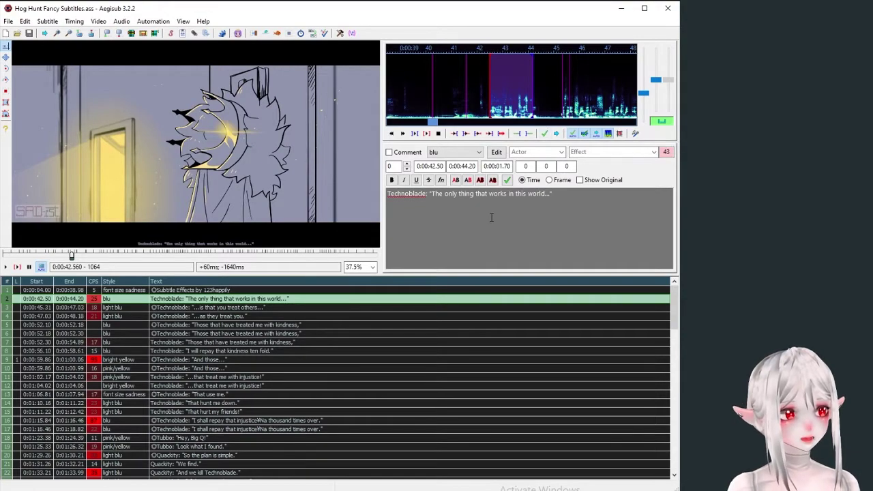
scroll(120, 372, down, 14)
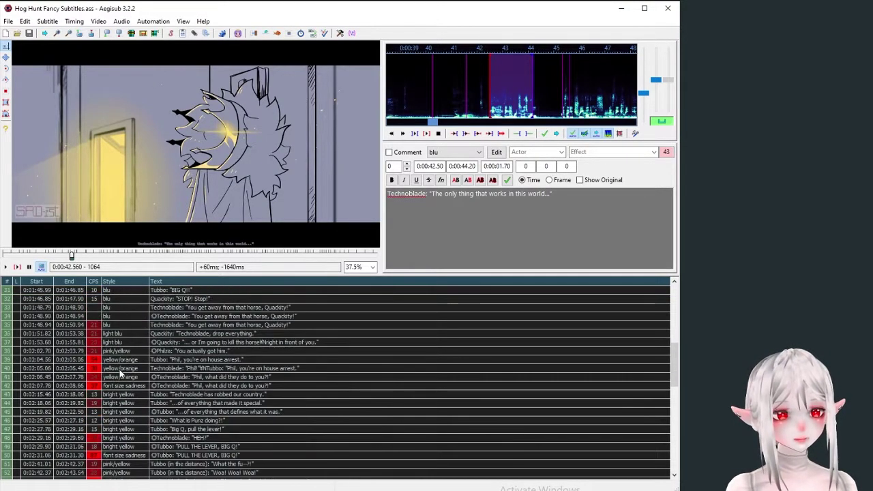
Step through lines 65–70, ending on the 'You see this wall?' line
scroll(119, 372, down, 4)
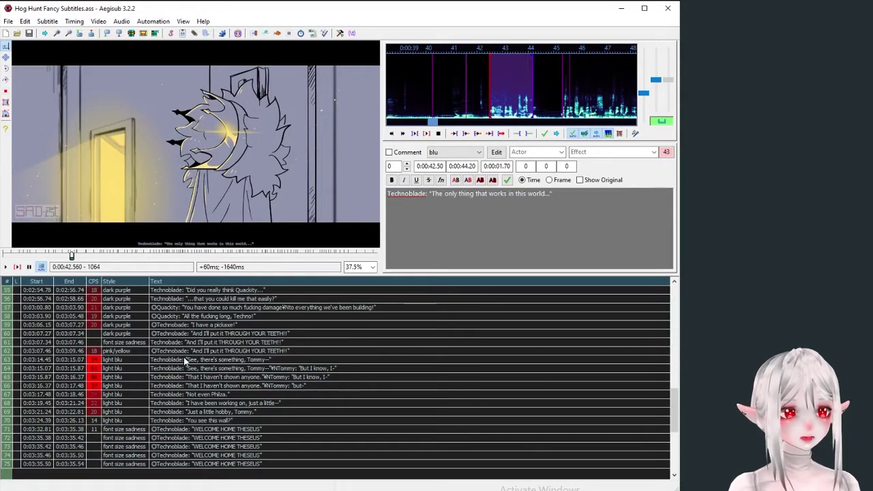
click(182, 378)
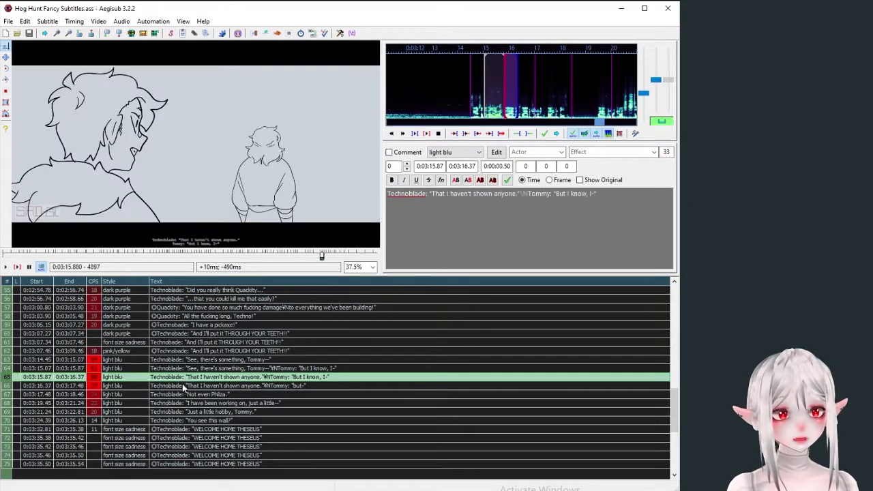
click(182, 386)
click(183, 394)
click(183, 403)
click(184, 412)
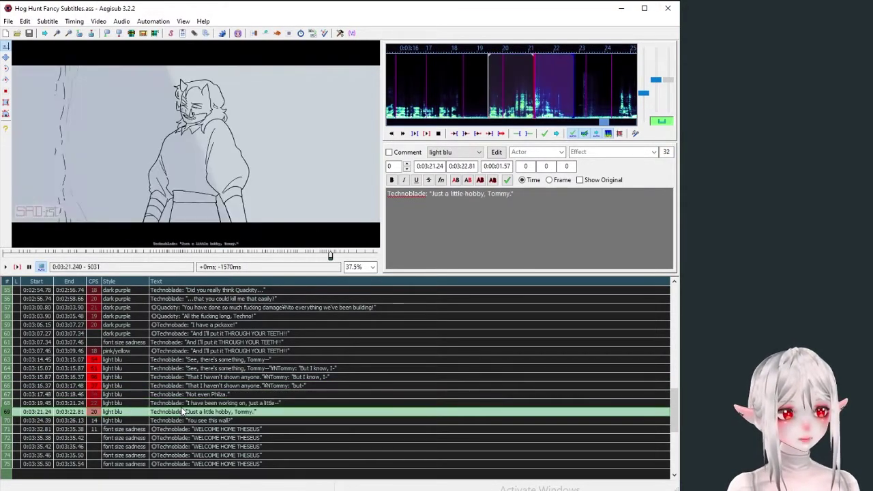
click(184, 420)
Scroll the grid back up and dismiss the line options menu without choosing anything
scroll(183, 408, up, 9)
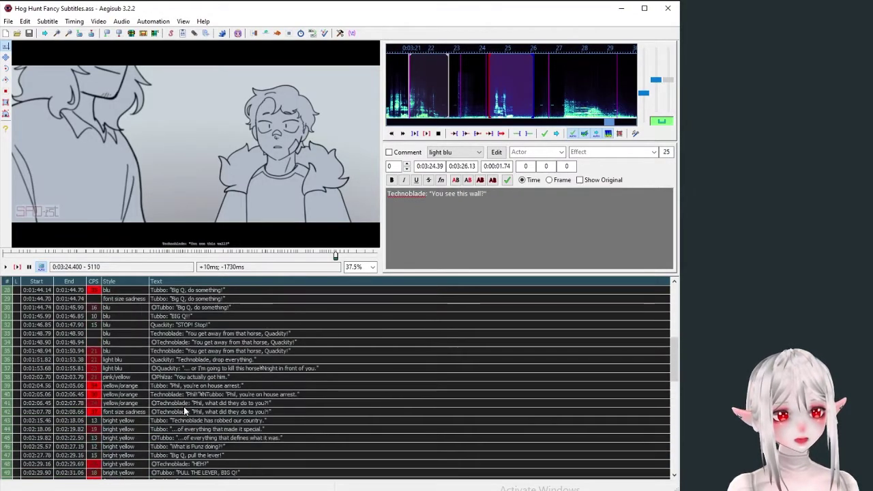
scroll(183, 406, up, 9)
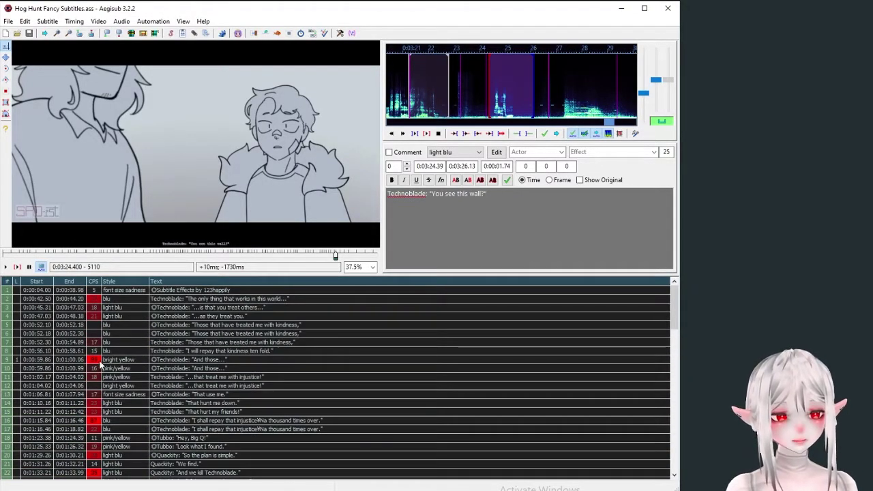
right_click(96, 362)
click(92, 287)
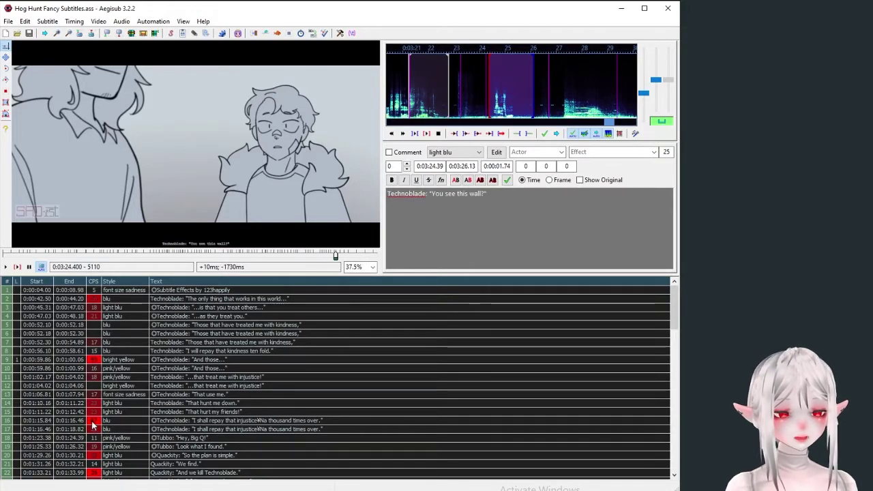
click(208, 361)
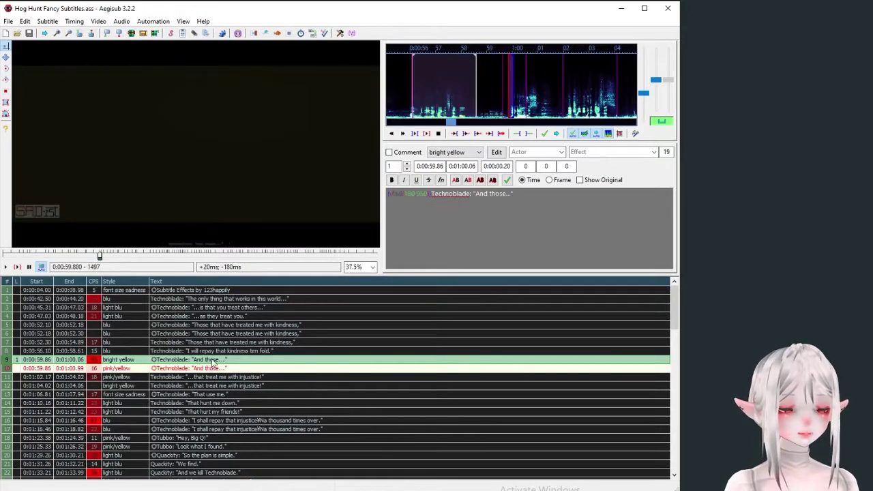
click(213, 366)
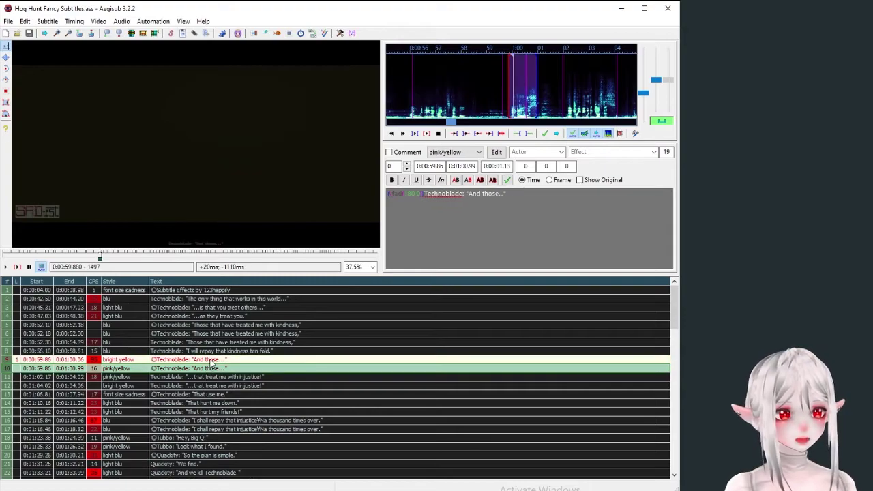
click(202, 361)
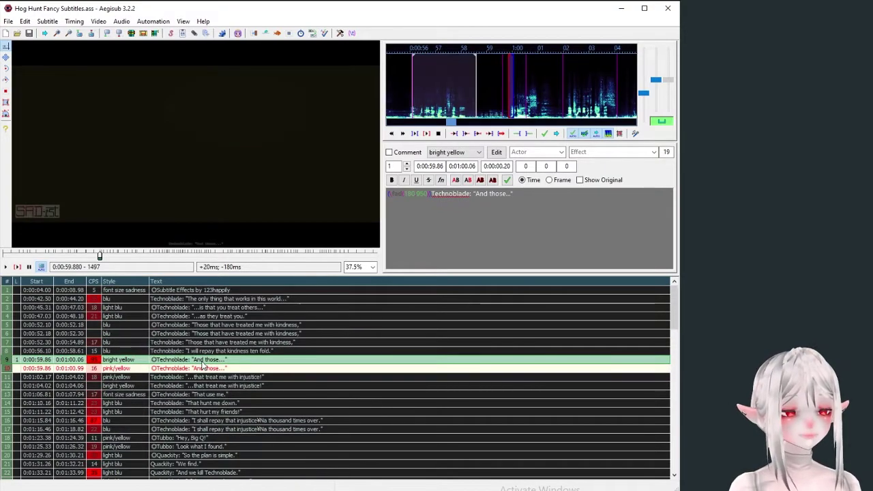
click(208, 301)
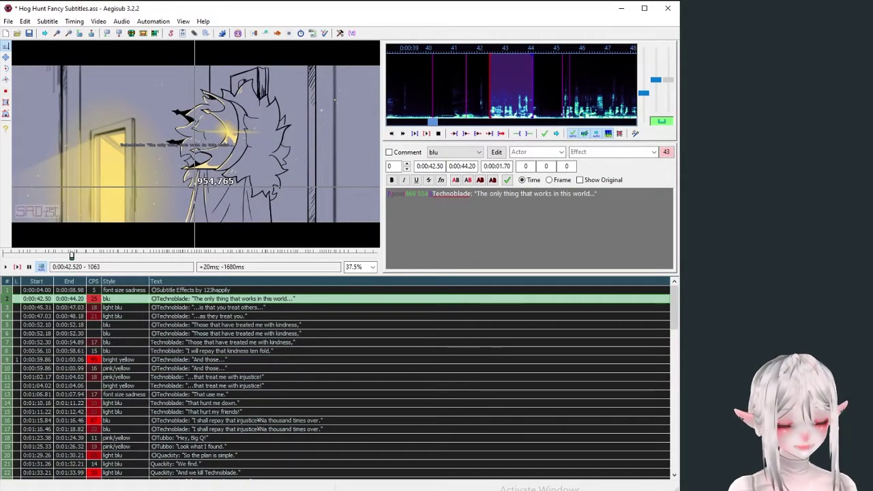
key(ctrl+z)
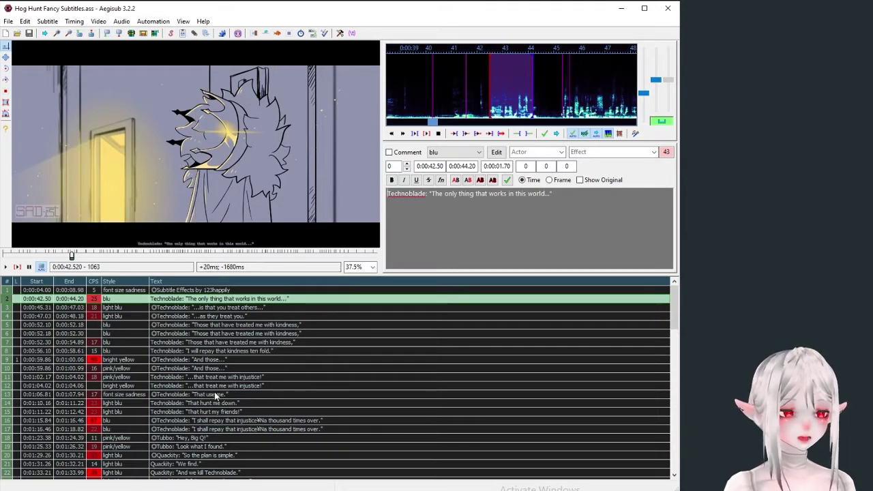
scroll(214, 394, down, 9)
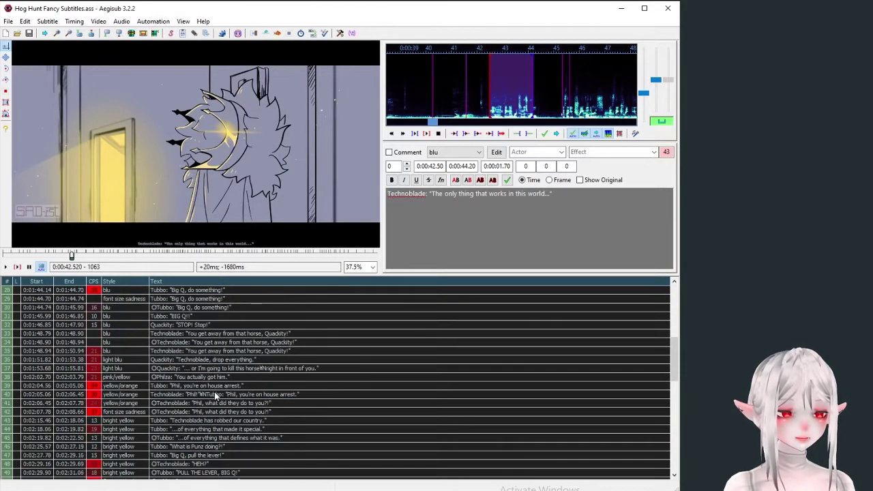
scroll(214, 392, down, 7)
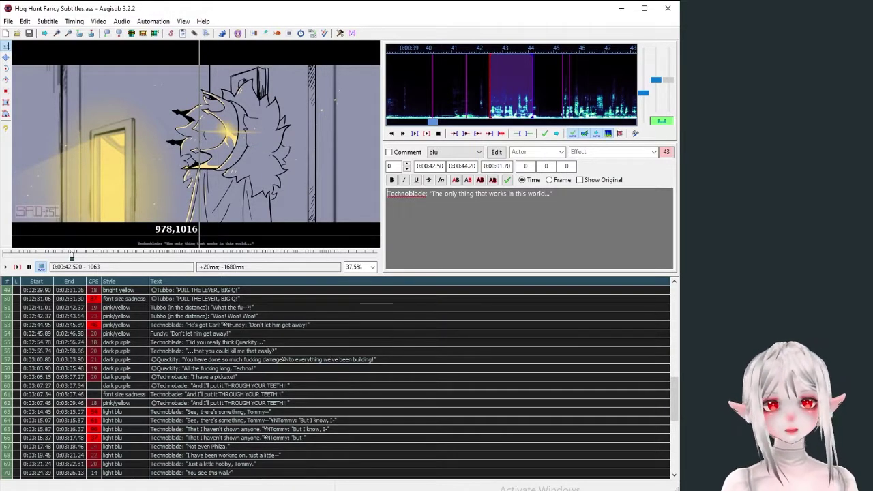
scroll(117, 294, up, 11)
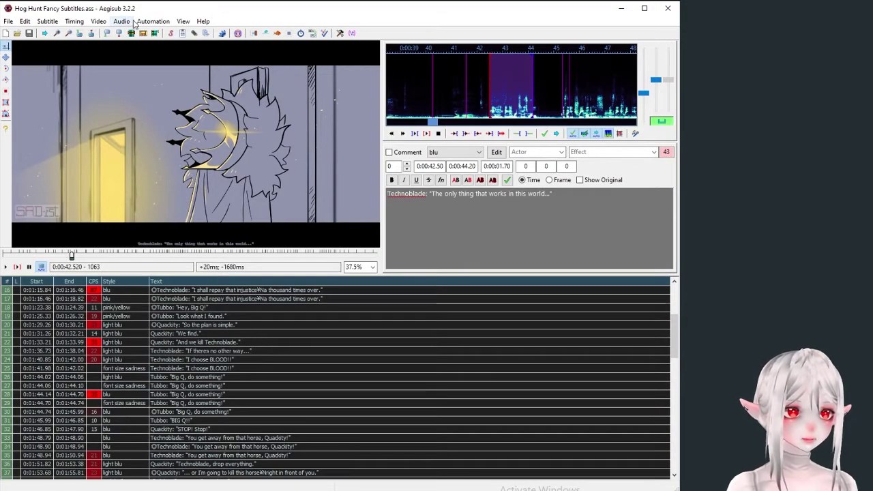
click(170, 33)
double_click(318, 144)
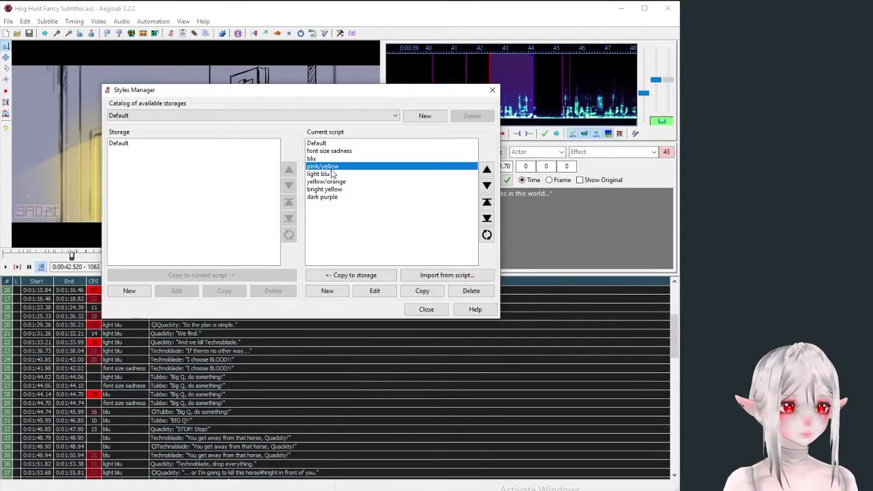
double_click(324, 170)
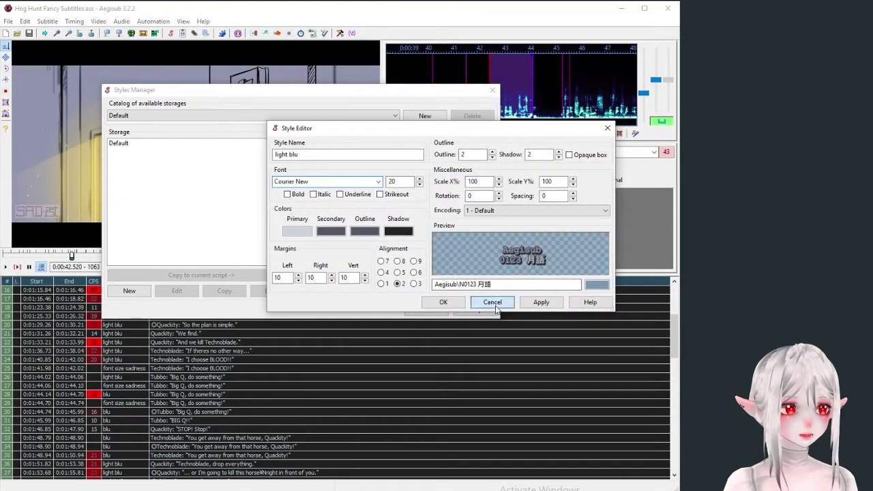
click(493, 302)
click(324, 151)
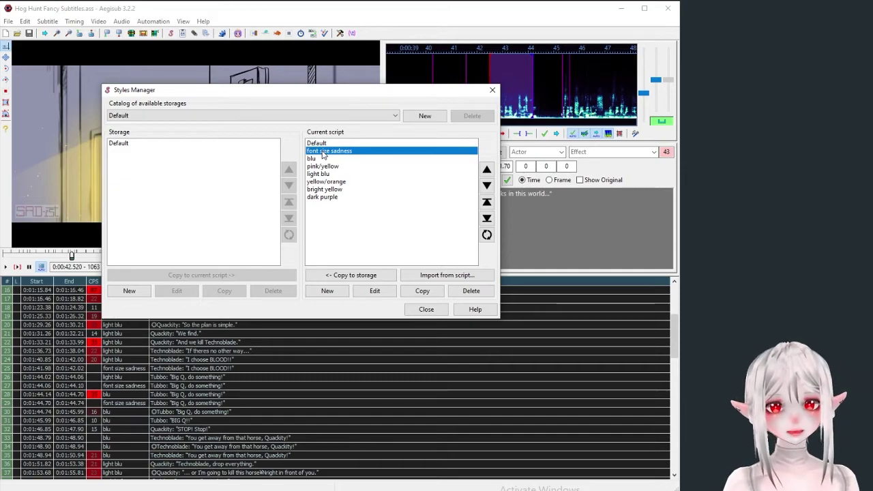
click(426, 309)
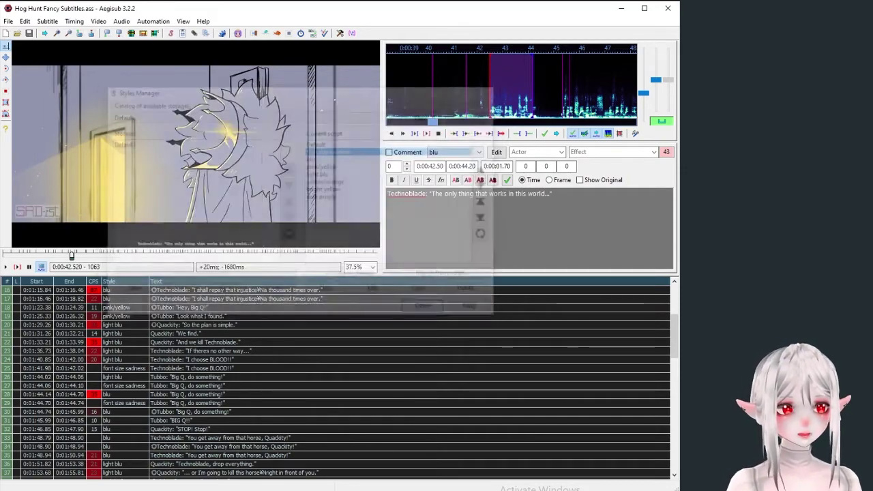
click(170, 32)
click(341, 174)
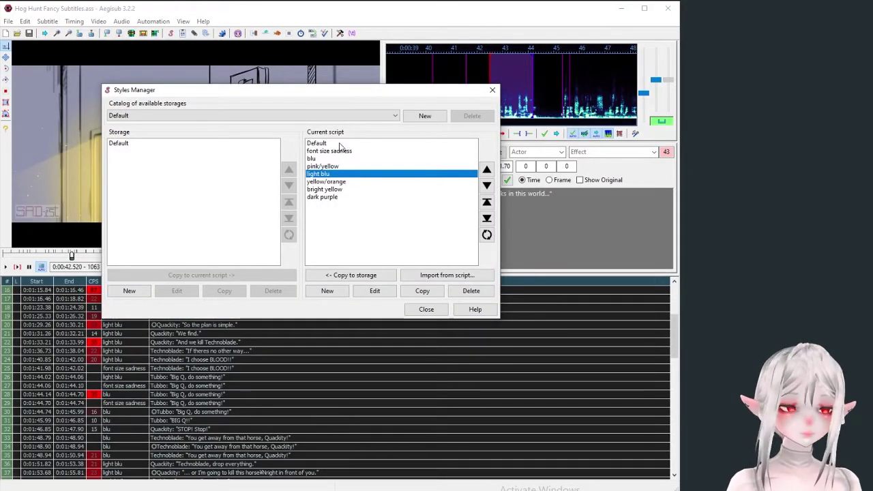
click(340, 144)
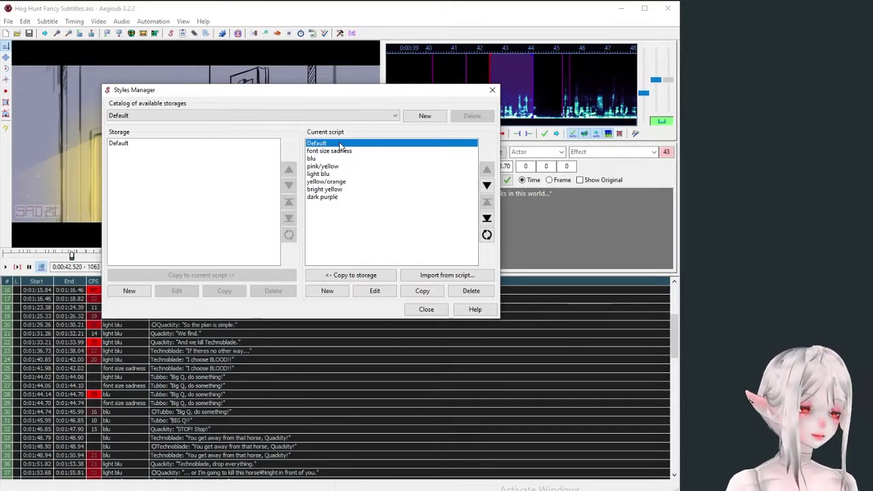
click(426, 311)
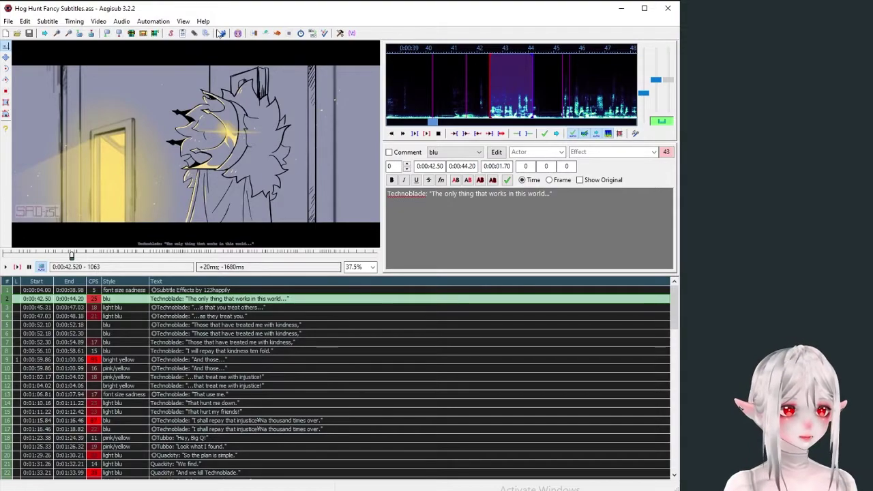
click(171, 33)
click(359, 144)
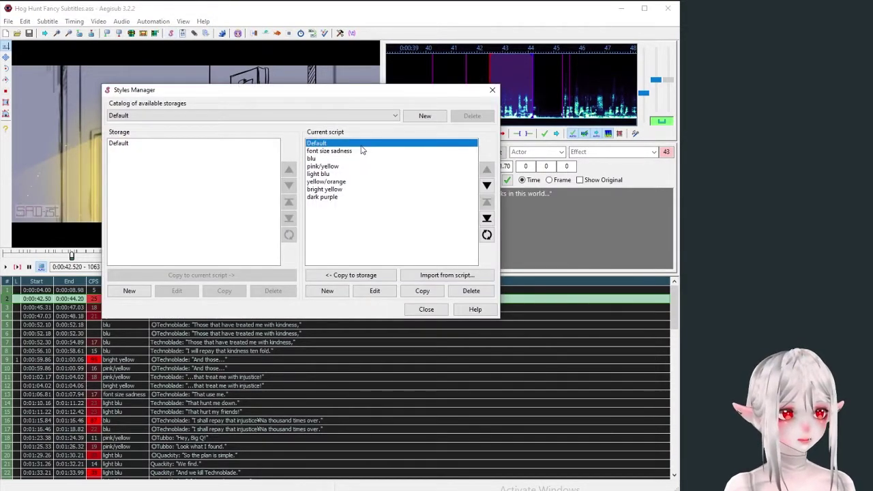
click(354, 154)
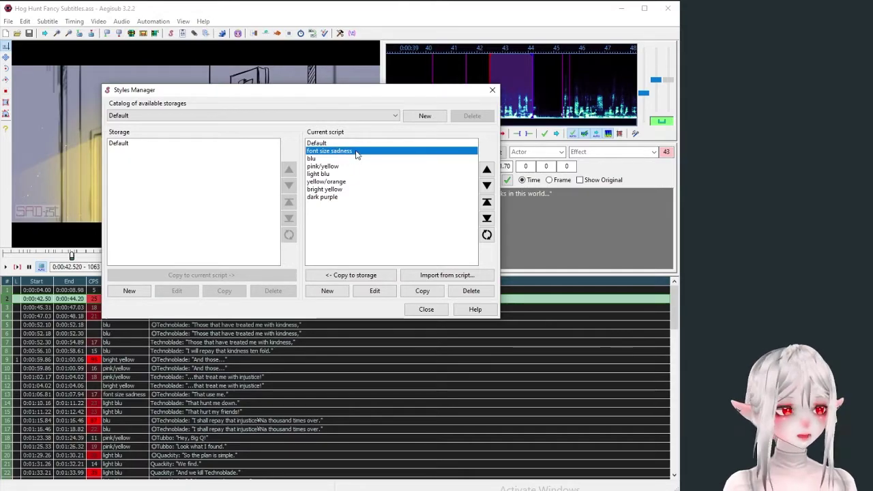
double_click(356, 151)
click(479, 298)
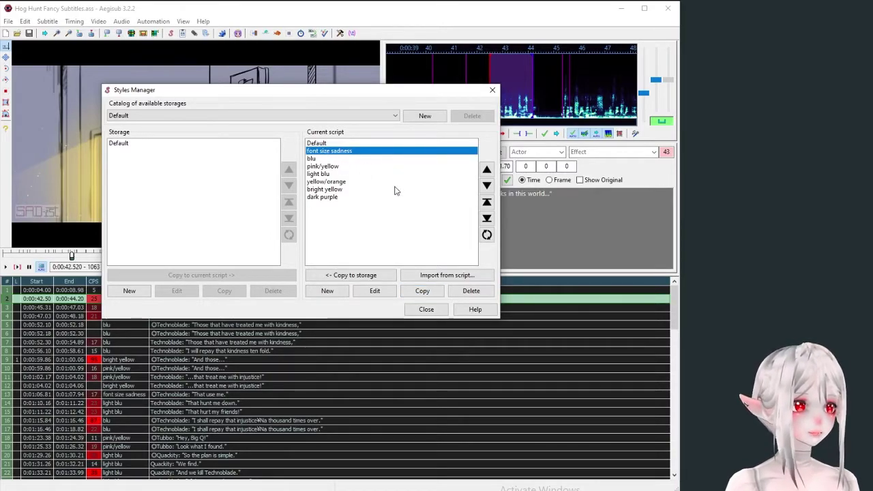
click(426, 309)
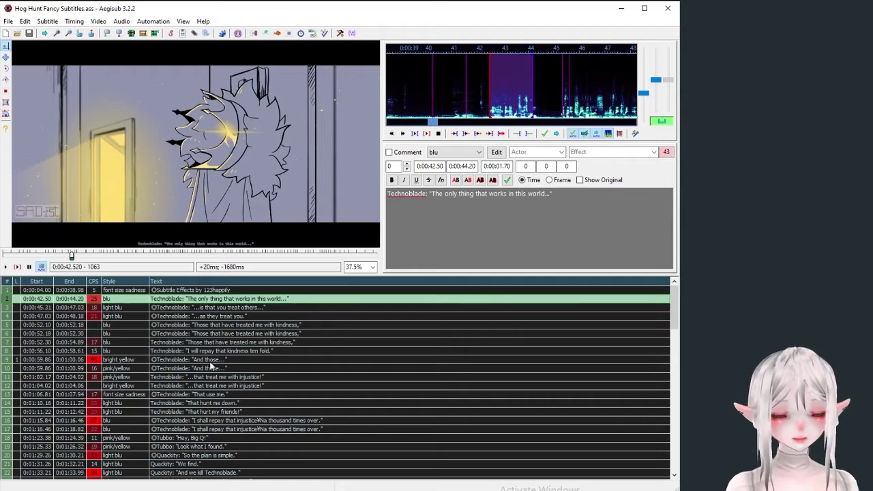
Preview lines 27–30 on the video, stepping back and forth through them
scroll(210, 363, down, 4)
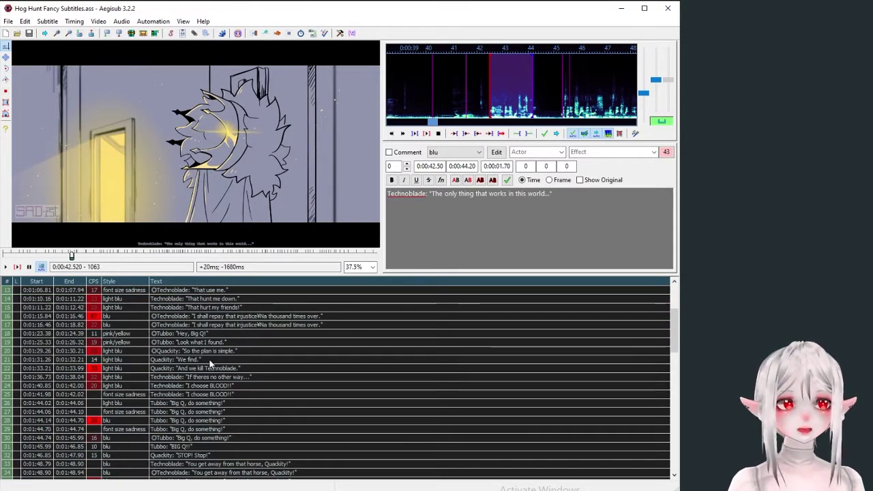
scroll(210, 364, down, 2)
click(204, 359)
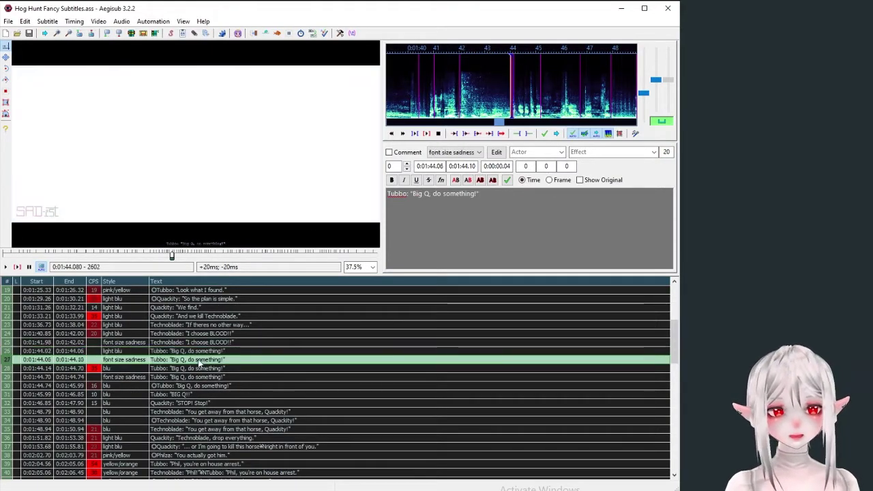
click(199, 370)
click(196, 375)
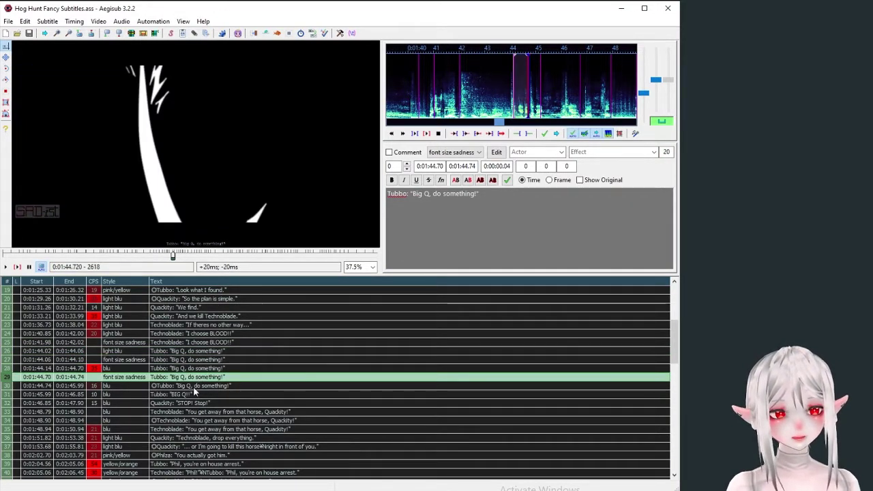
click(195, 387)
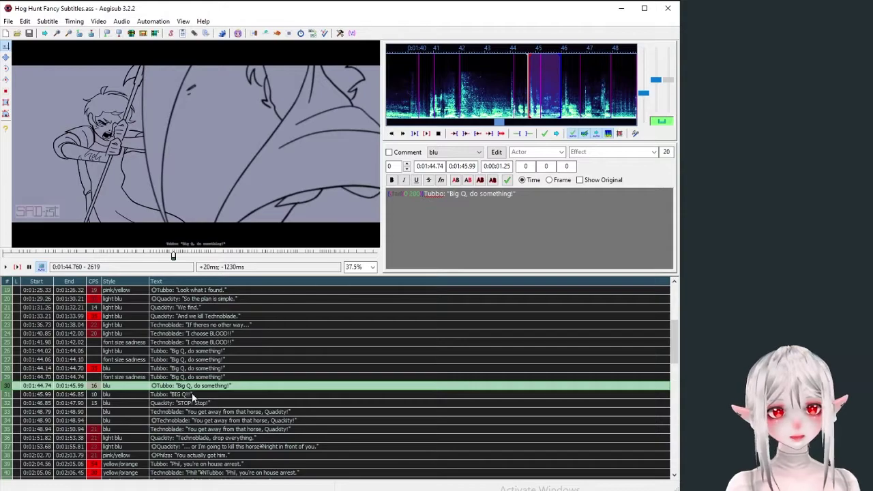
click(200, 369)
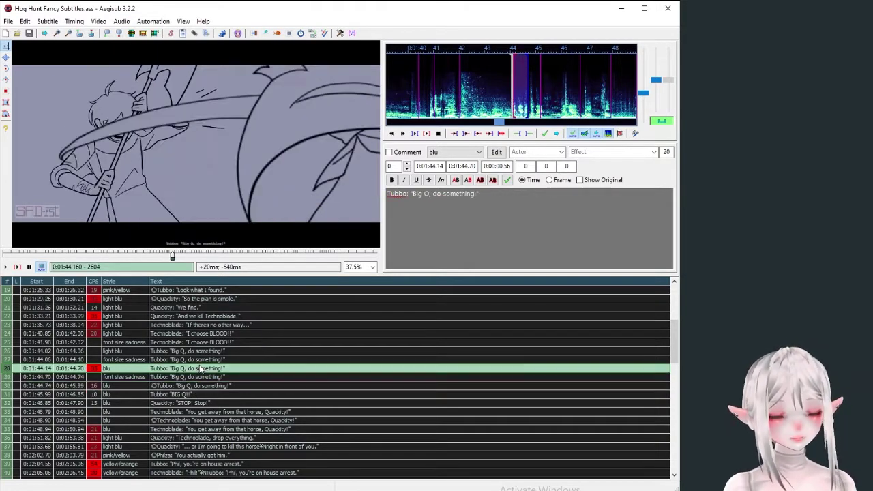
click(201, 361)
click(203, 368)
click(201, 376)
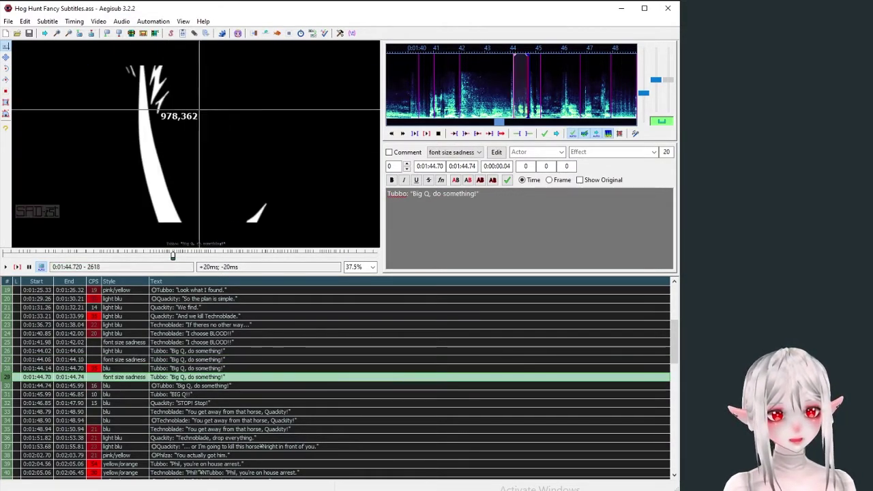
Preview lines 26–30 in order, then select line 42, 'Phil, what did they do to you?!'
click(225, 350)
click(220, 360)
click(219, 368)
click(217, 377)
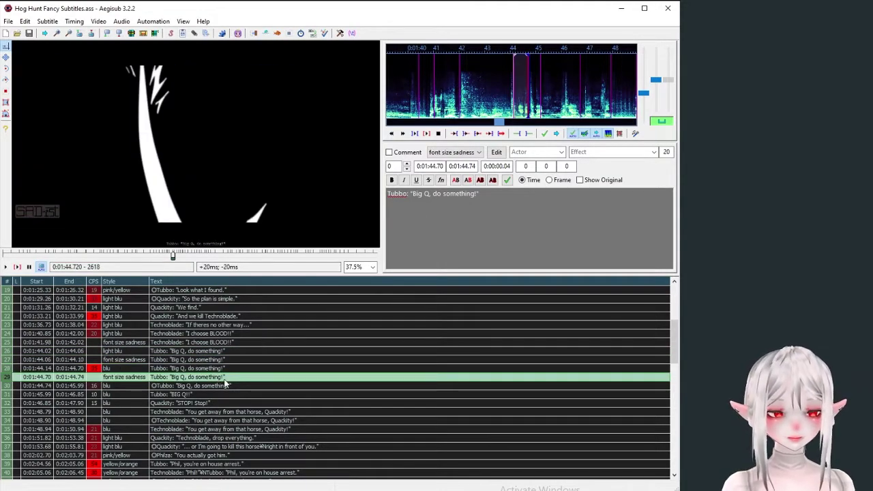
click(226, 385)
scroll(235, 403, down, 3)
click(240, 412)
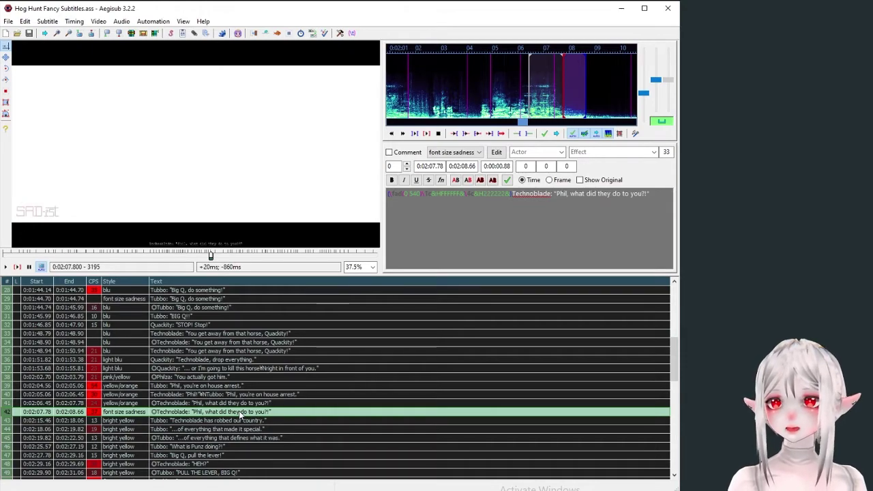
Open the primary colour picker for line 42, showing white #FFFFFF
click(456, 180)
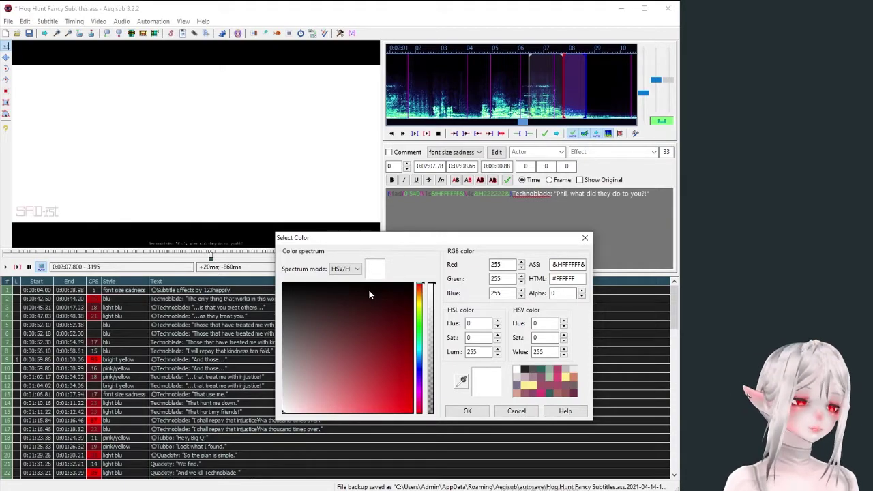
Cancel the colour picker twice without applying a colour, undoing an accidental position change
click(516, 411)
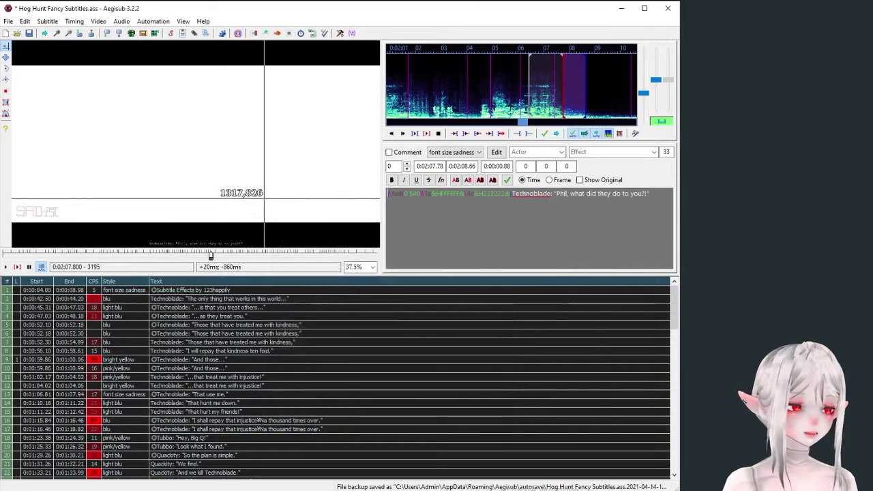
double_click(242, 189)
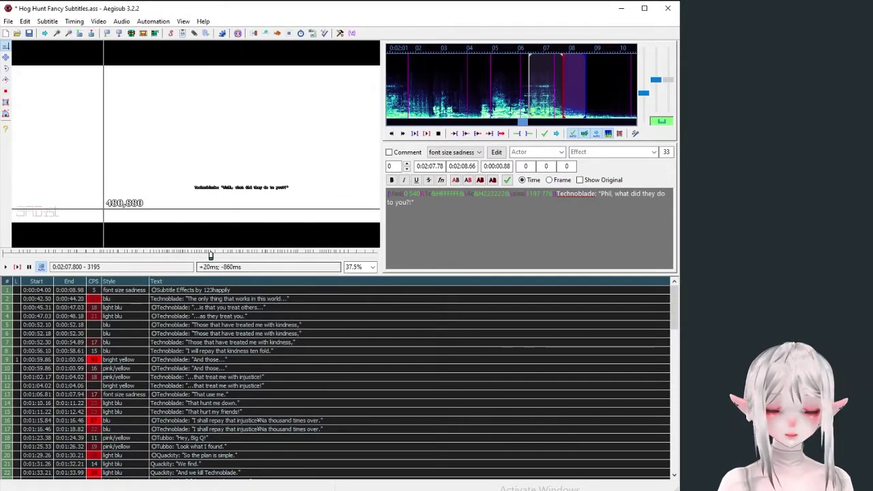
key(ctrl+z)
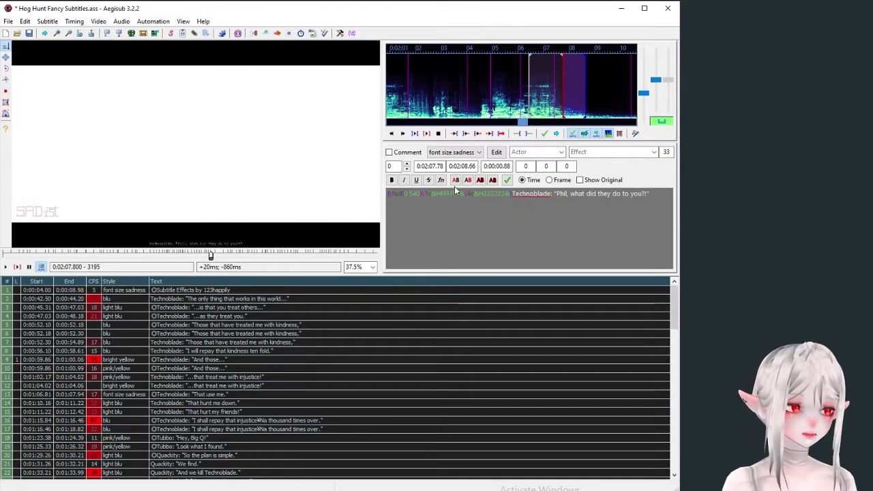
click(455, 182)
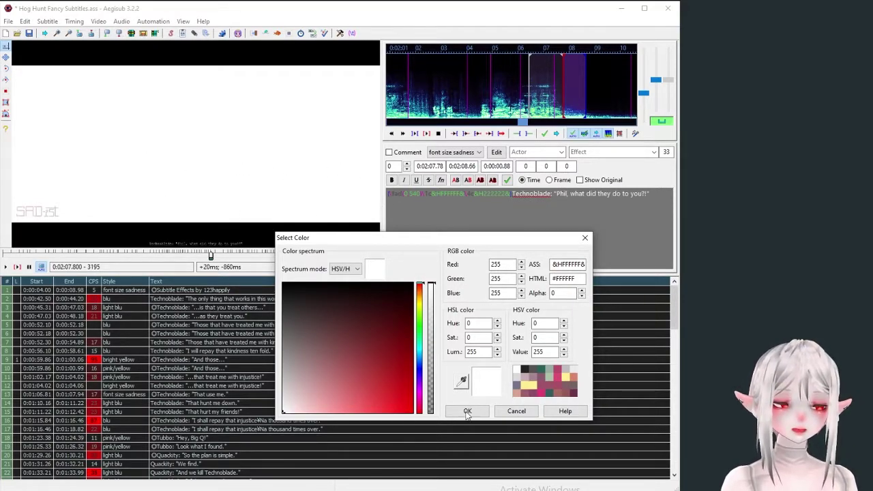
click(517, 412)
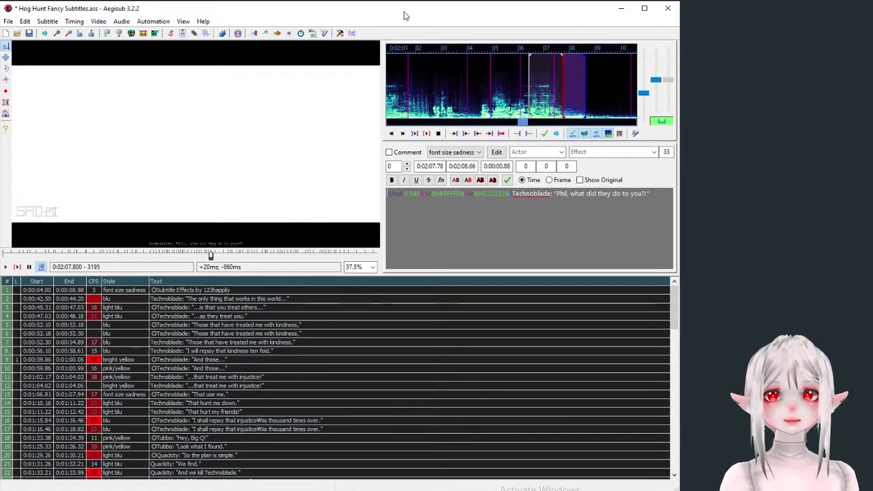
scroll(294, 398, down, 2)
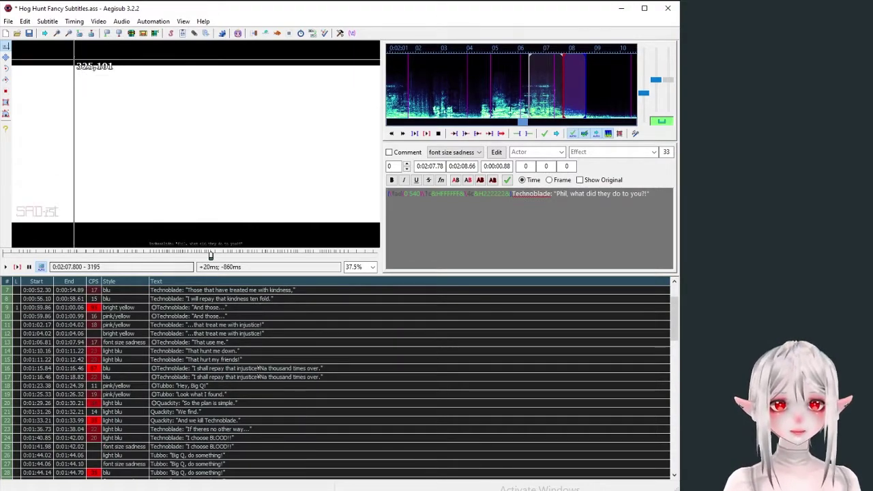
click(173, 34)
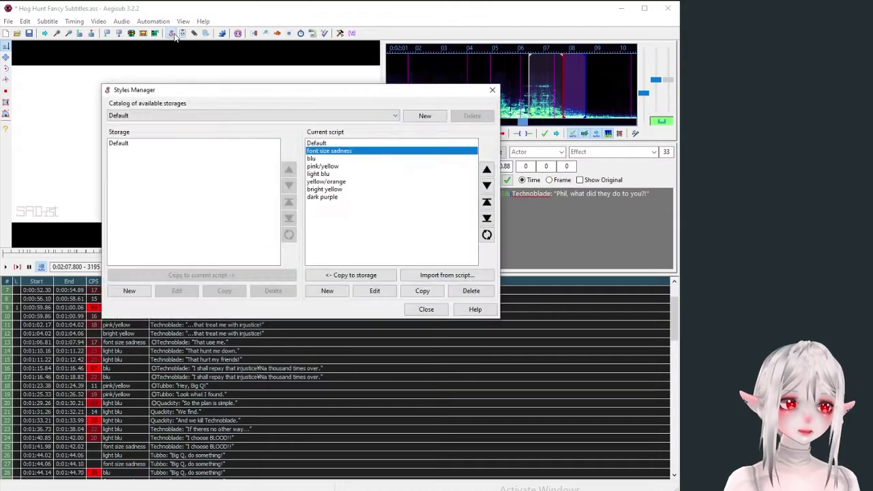
click(341, 143)
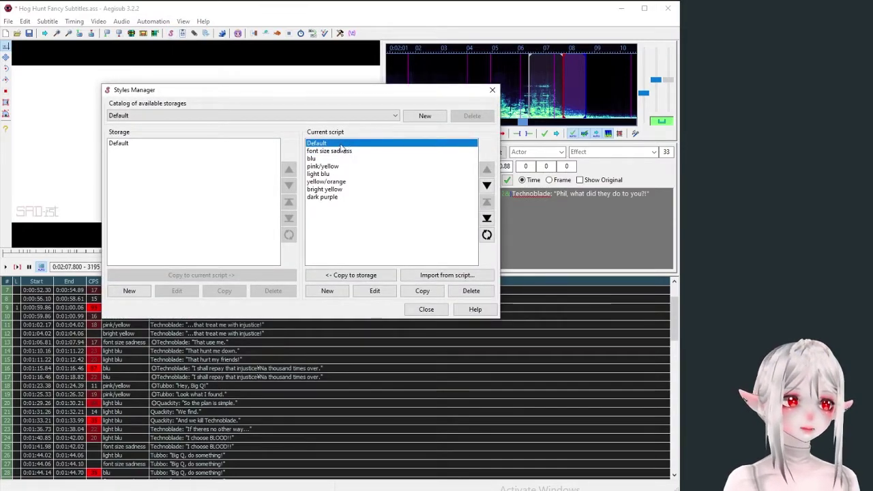
double_click(342, 144)
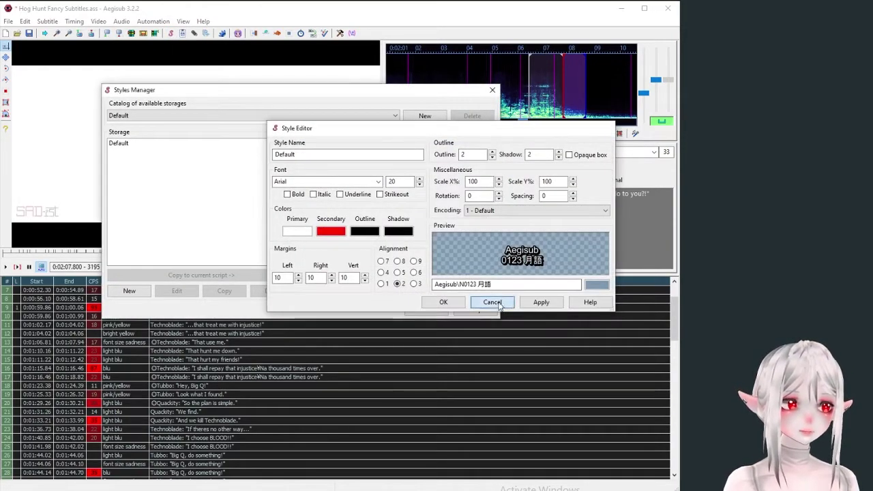
click(491, 301)
click(335, 151)
click(337, 197)
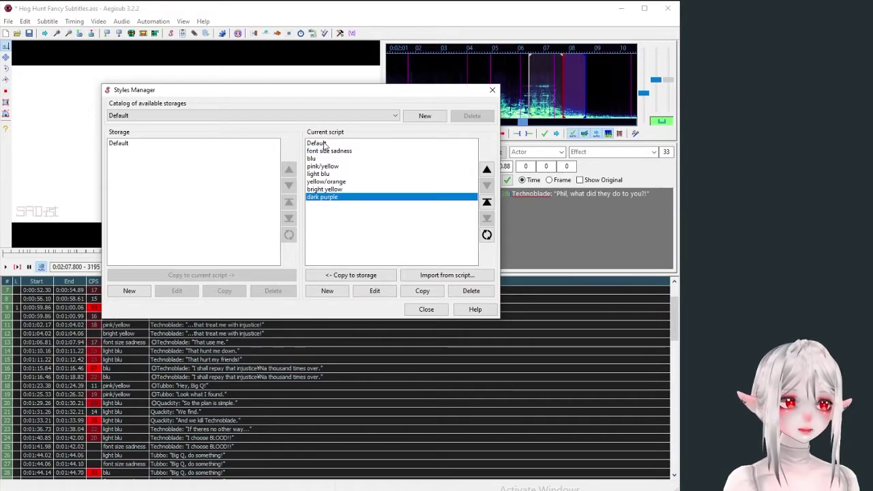
double_click(325, 143)
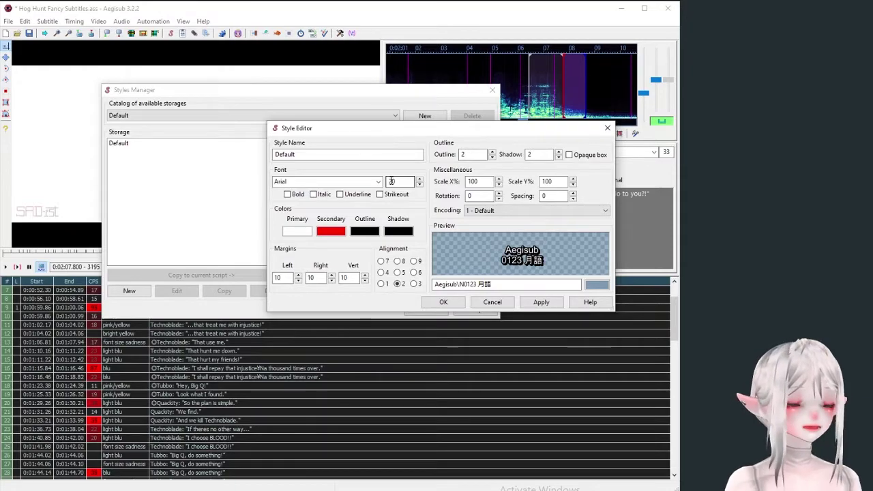
click(492, 302)
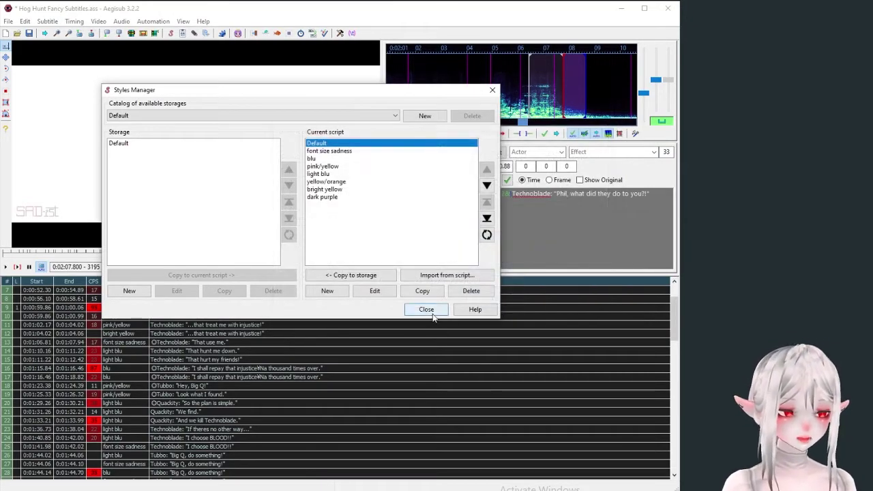
click(428, 311)
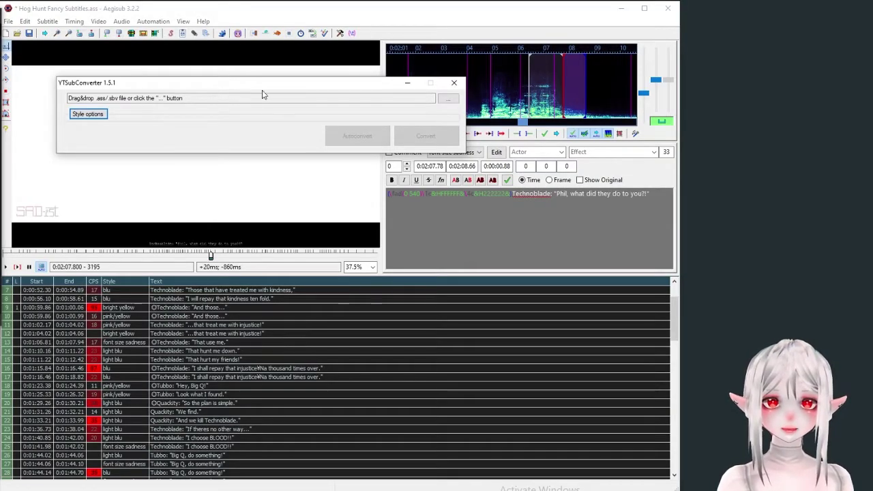
drag(96, 98, 107, 97)
click(108, 97)
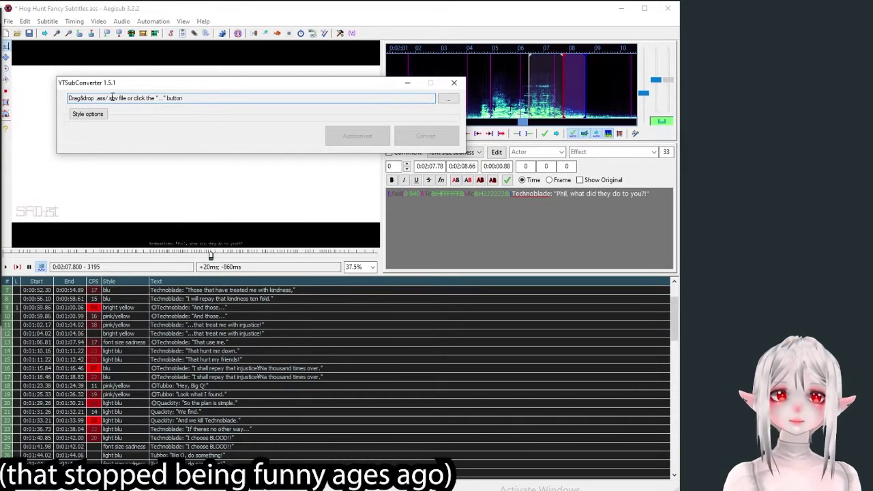
drag(108, 98, 95, 98)
click(108, 97)
click(88, 113)
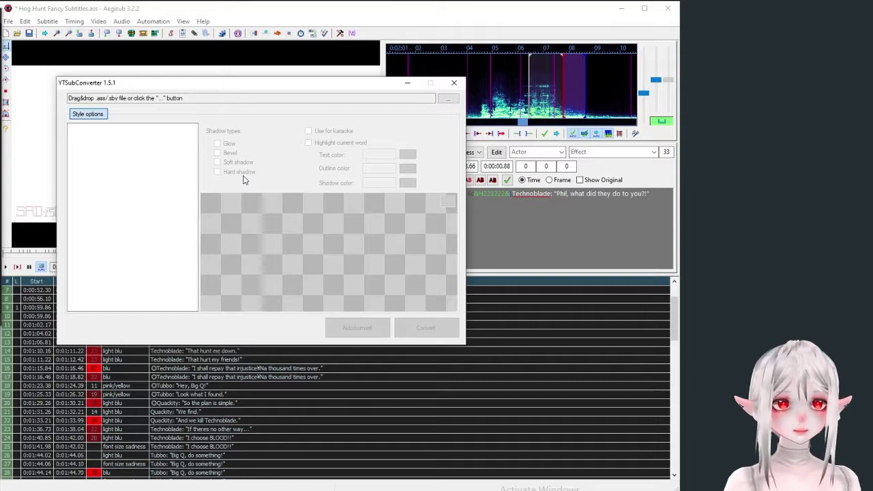
click(87, 114)
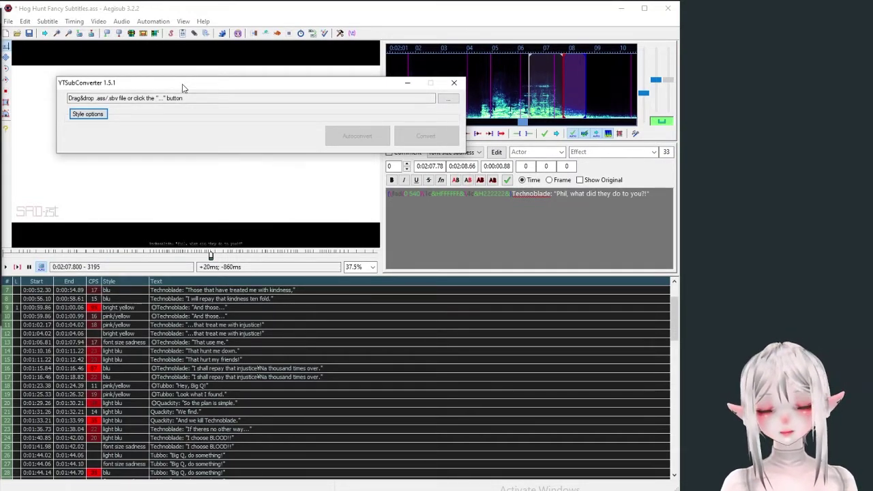
click(105, 117)
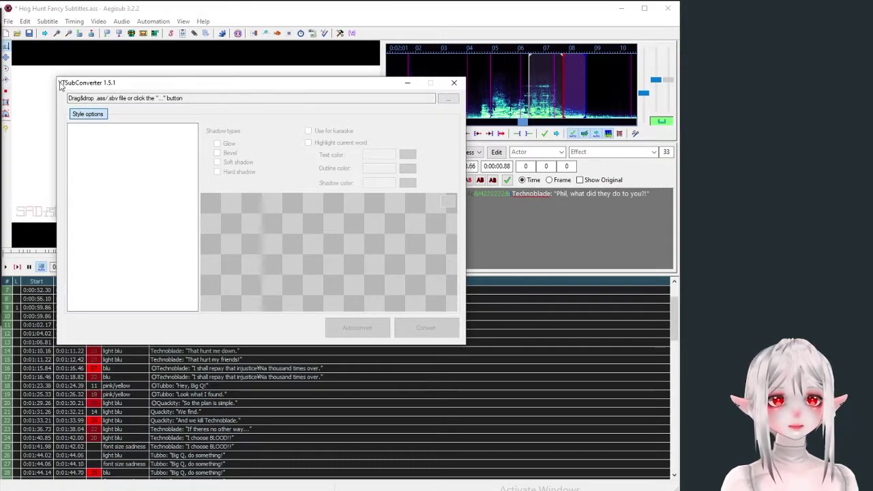
click(454, 83)
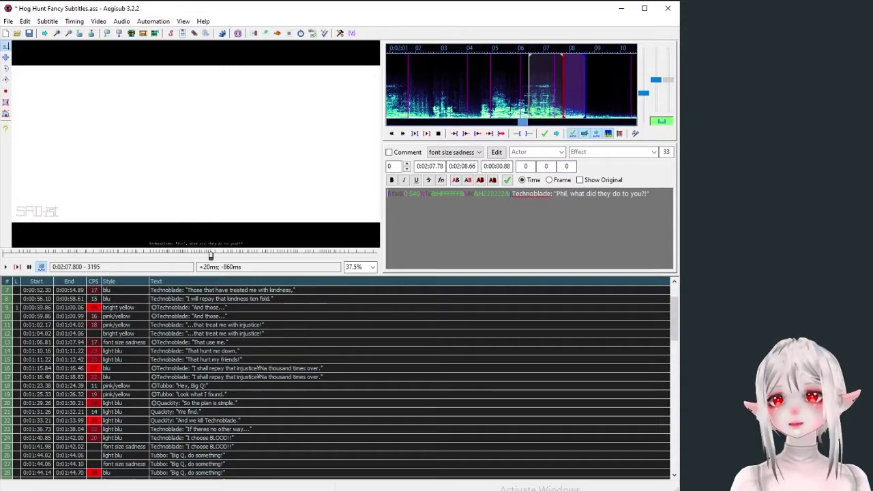
Play the video from line 1, the WARNING card
scroll(333, 423, down, 9)
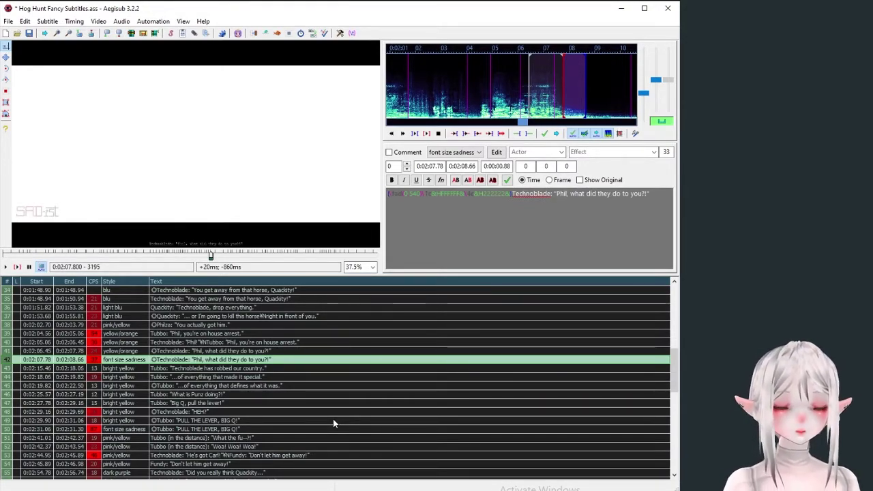
scroll(333, 423, up, 11)
click(245, 291)
key(ctrl+p)
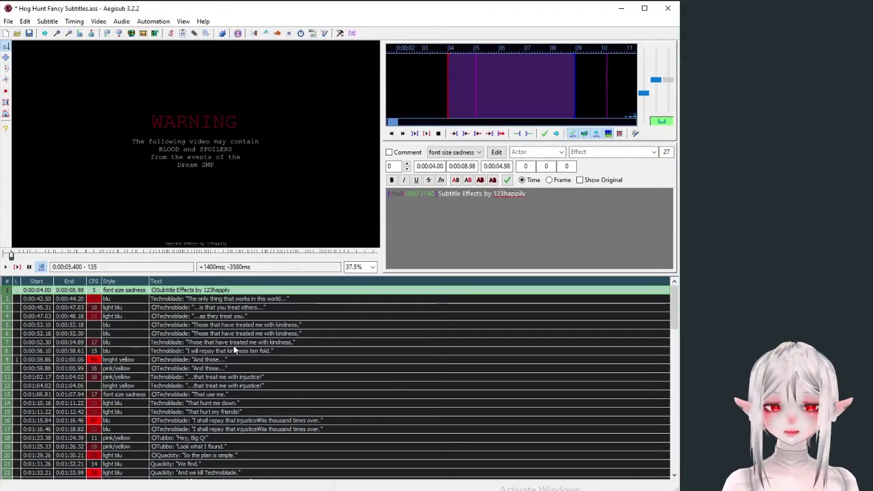
Step through the closing WELCOME HOME THESEUS lines, then scroll the grid back to the top
scroll(234, 345, down, 20)
scroll(233, 345, up, 2)
click(241, 307)
click(239, 315)
click(232, 333)
click(229, 341)
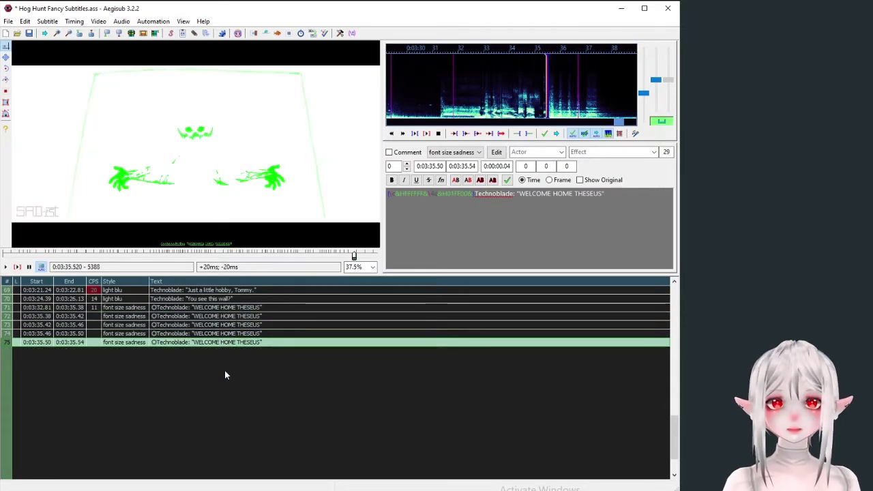
scroll(224, 370, up, 3)
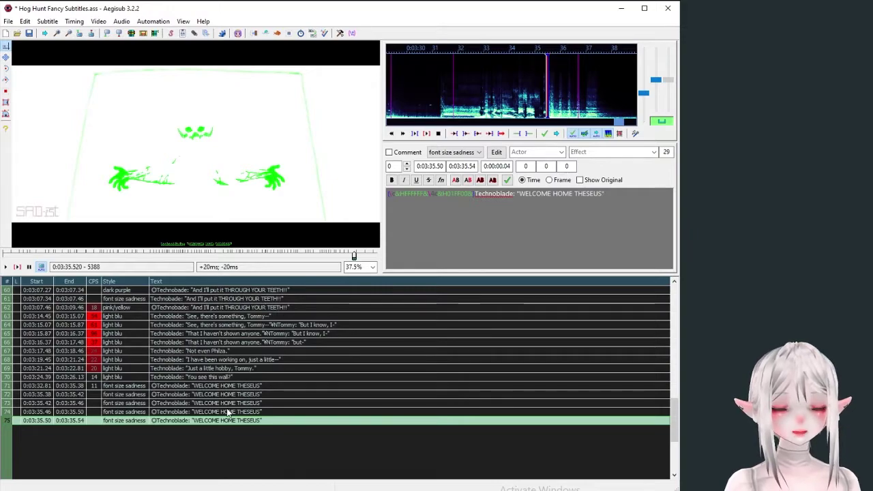
scroll(227, 408, up, 20)
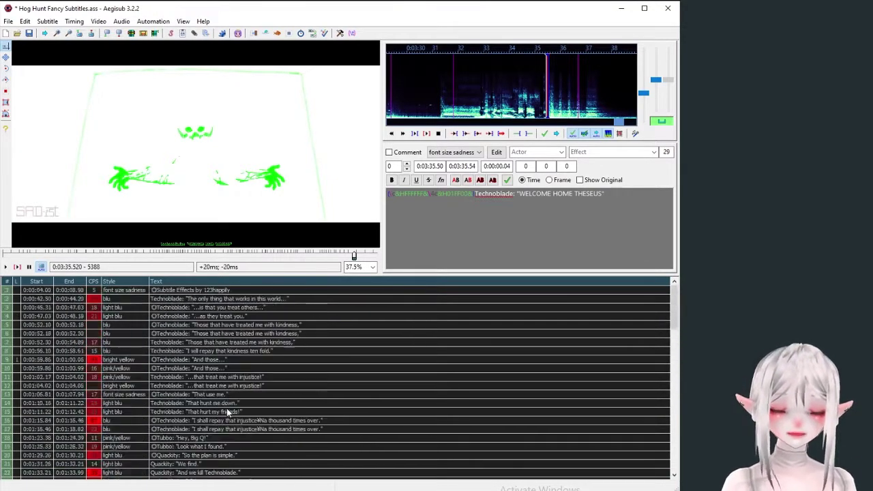
Jump to the WARNING line, then select line 51, 'What the fu--?!' at 0:02:41
key(Home)
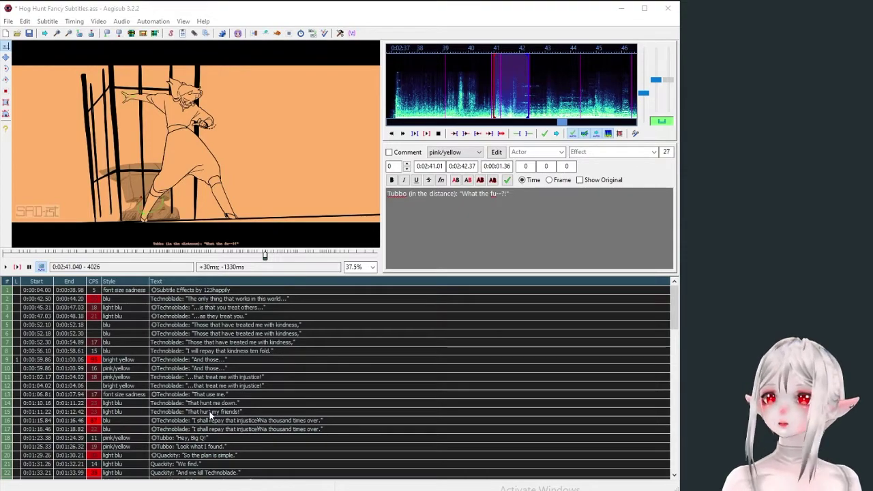
key(Home)
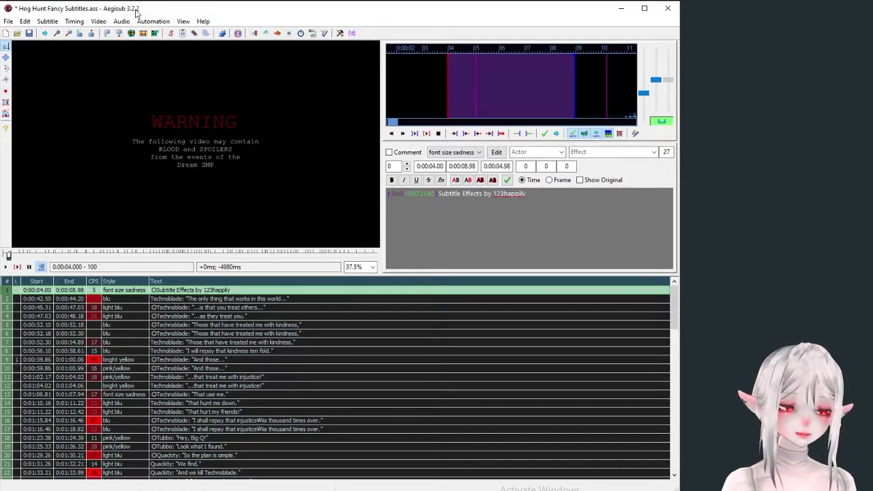
scroll(341, 382, down, 14)
click(205, 360)
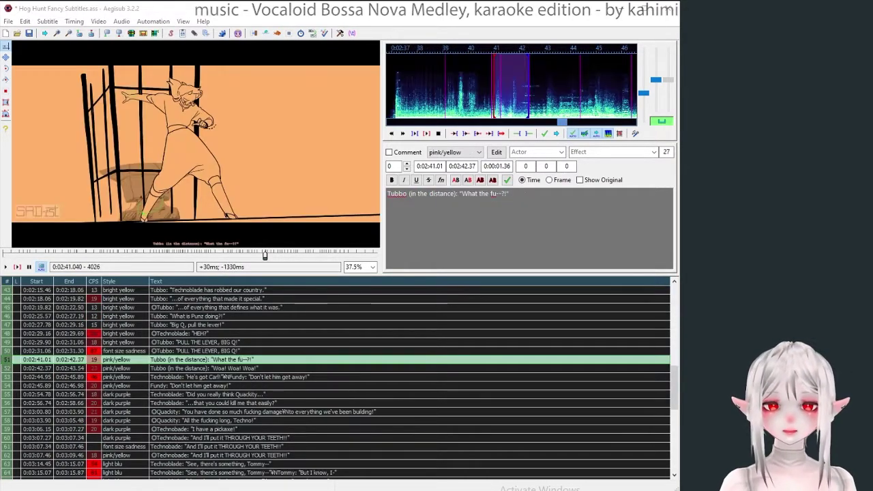
scroll(210, 412, up, 14)
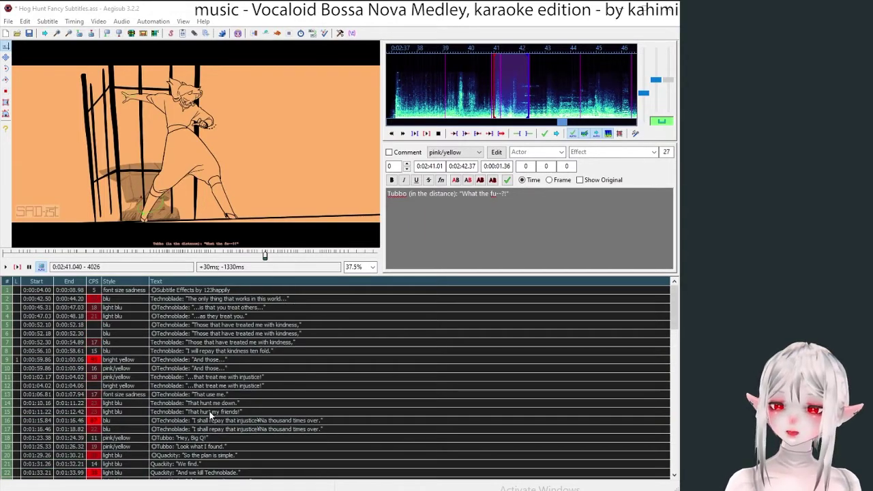